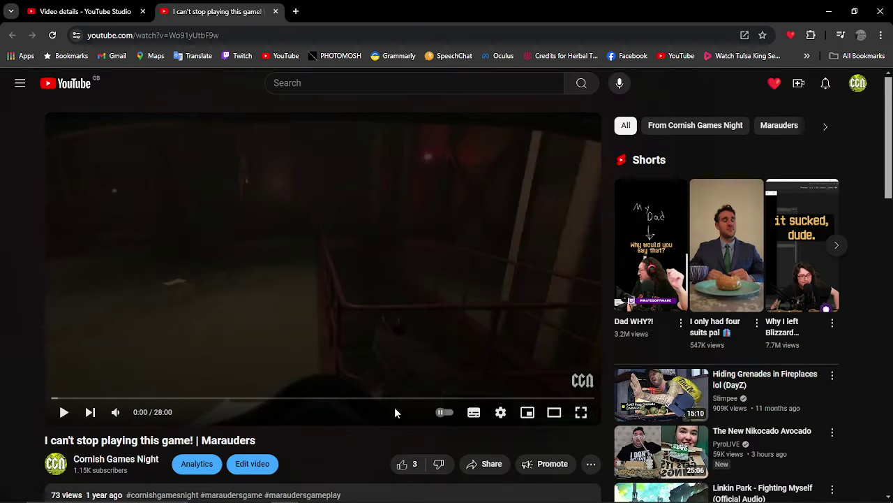
- Play the Marauders video, skip ahead to about 12:31, then rewind and pause at 12:29
left_click(64, 412)
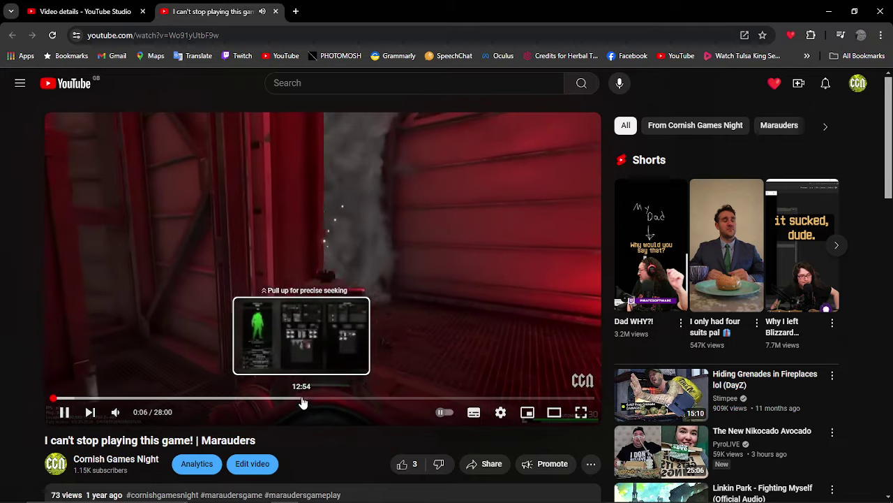
left_click(296, 400)
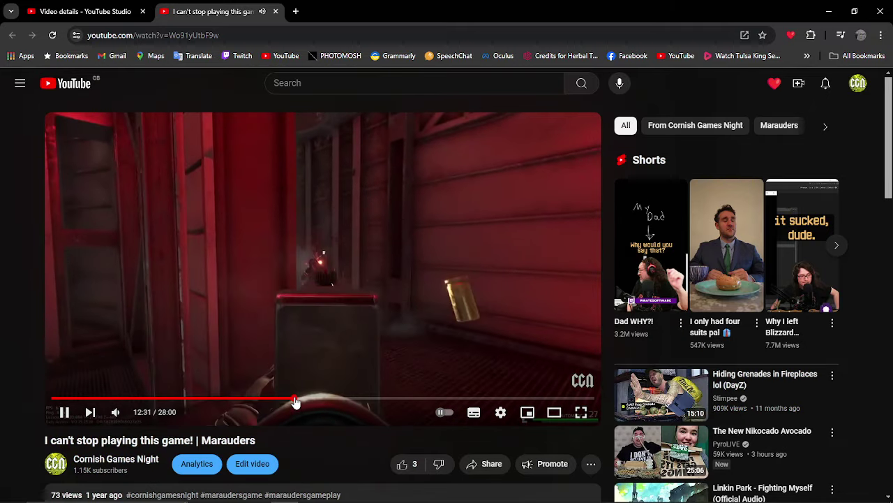
key("space")
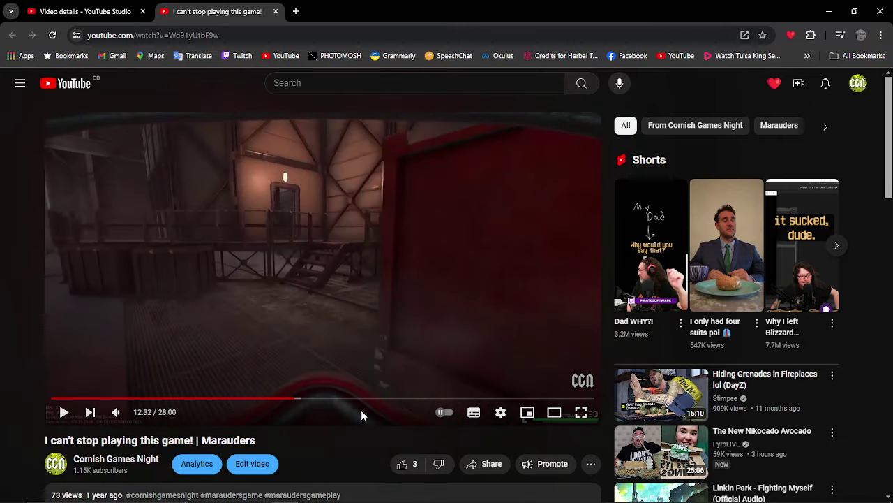
left_click(65, 412)
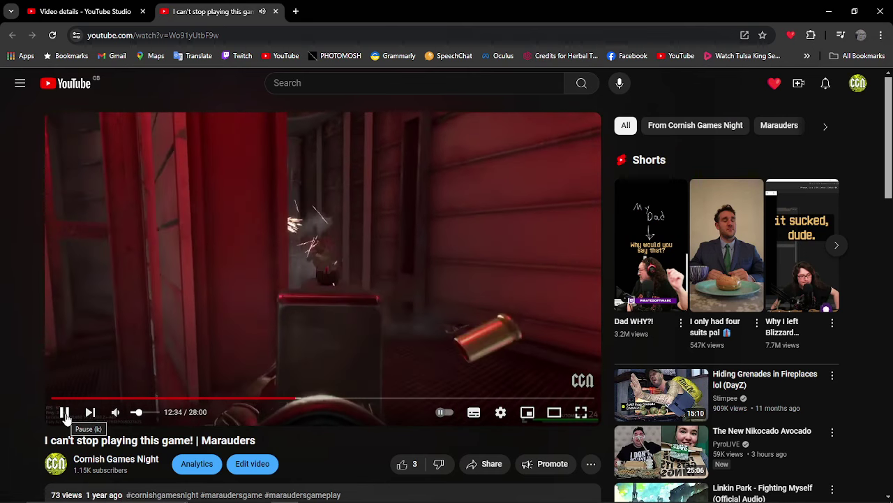
key("Left")
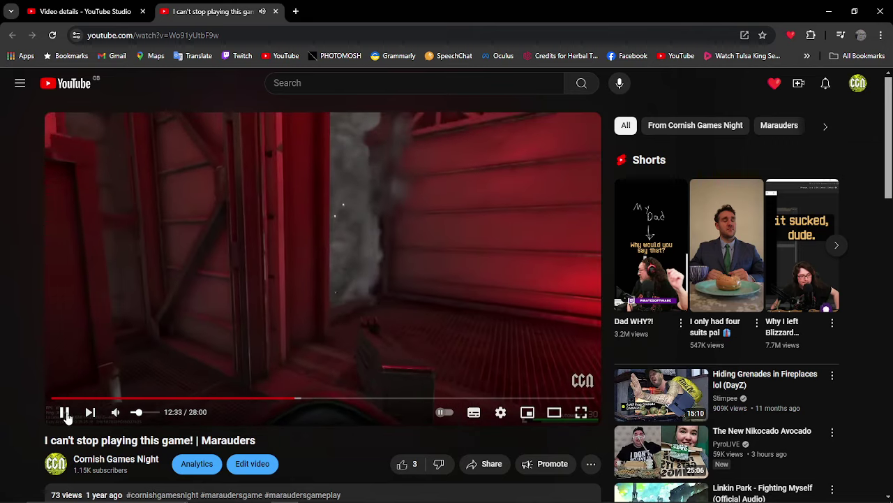
key("Left")
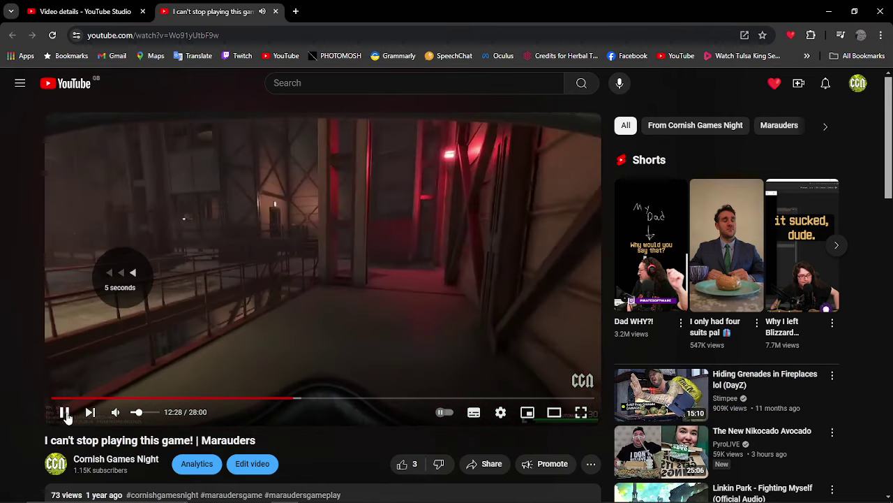
left_click(325, 309)
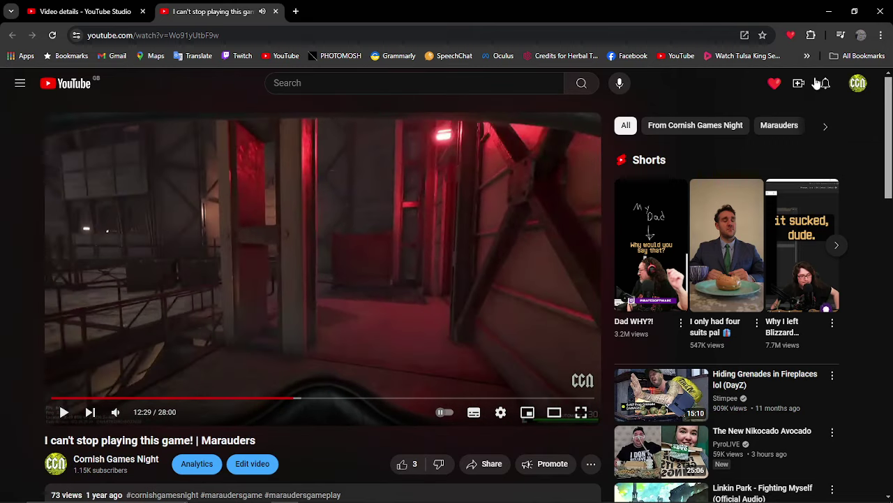
- Create a new Heartbeat moment on the Marauders video at 12:29
left_click(786, 36)
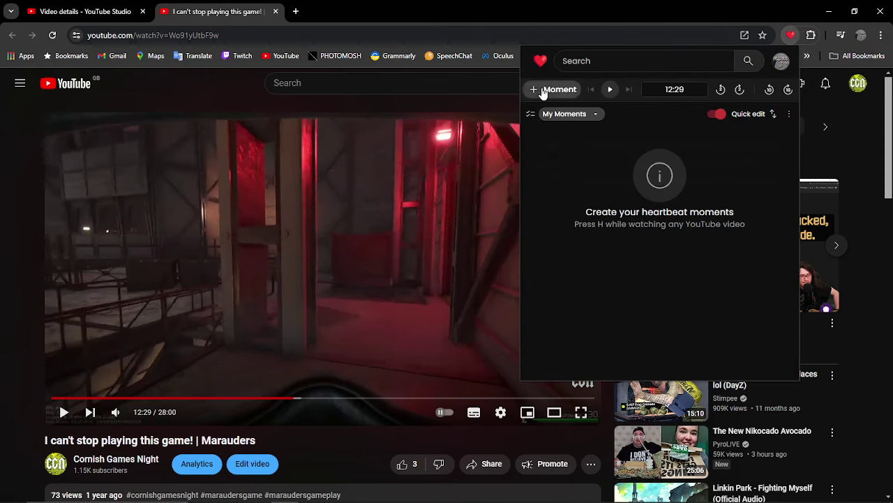
left_click(550, 89)
left_click(62, 414)
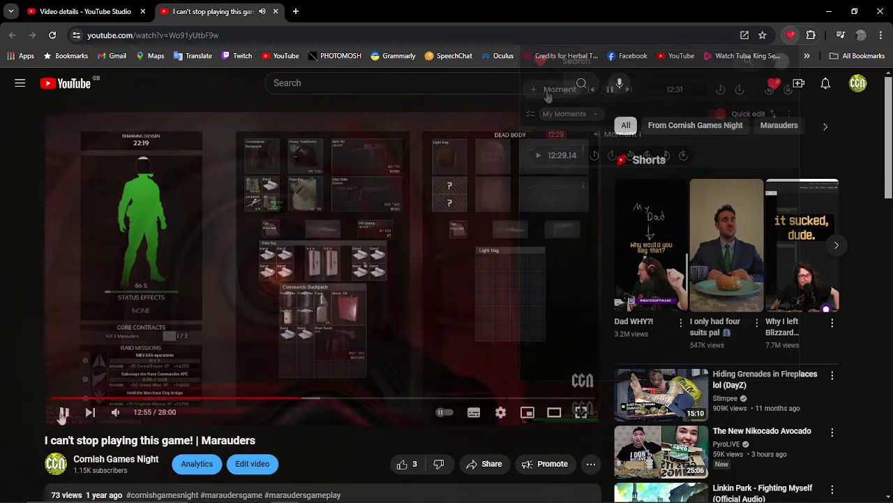
- Edit Moment 1 to end at 12:55, rename it 'spawn killed', and save it
left_click(791, 36)
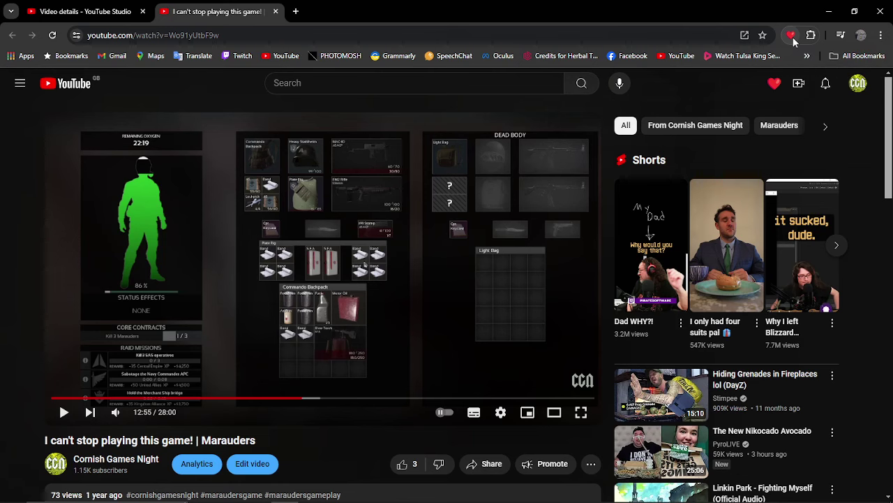
left_click(790, 136)
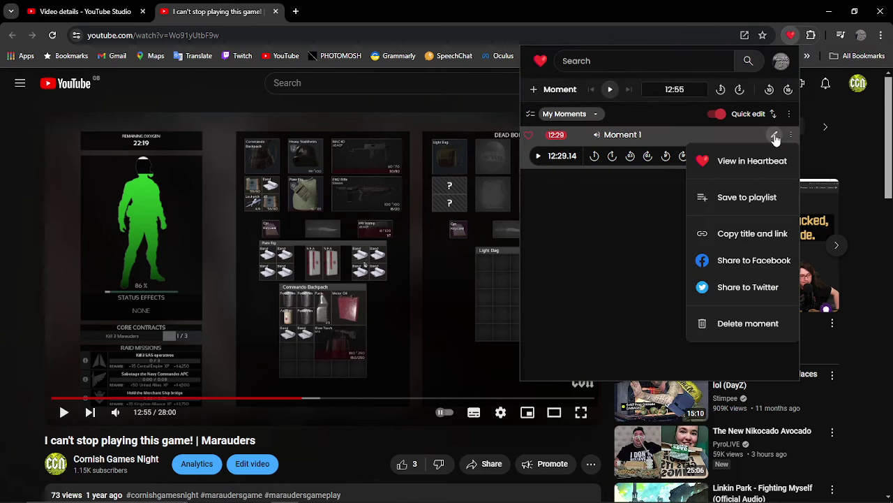
left_click(775, 136)
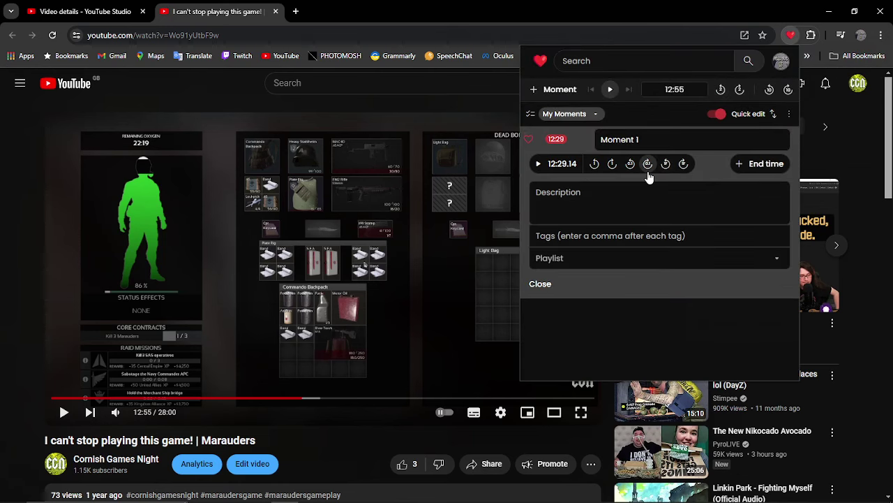
left_click(758, 164)
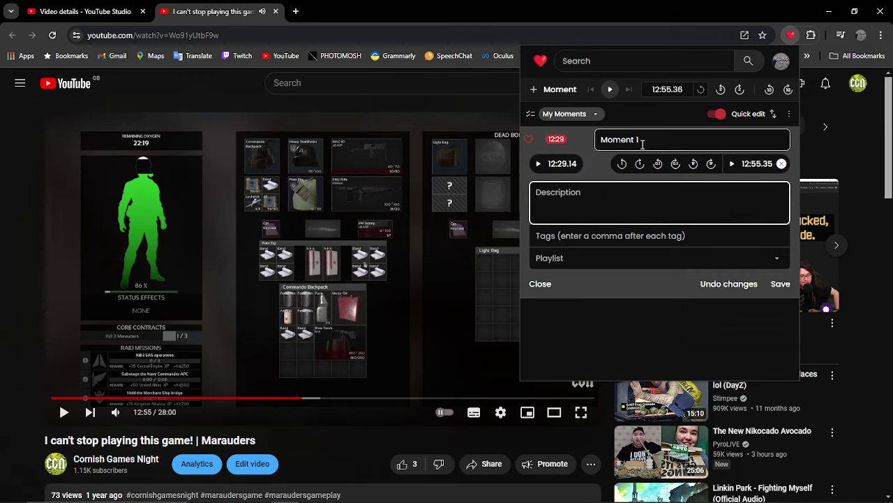
key("BackSpace")
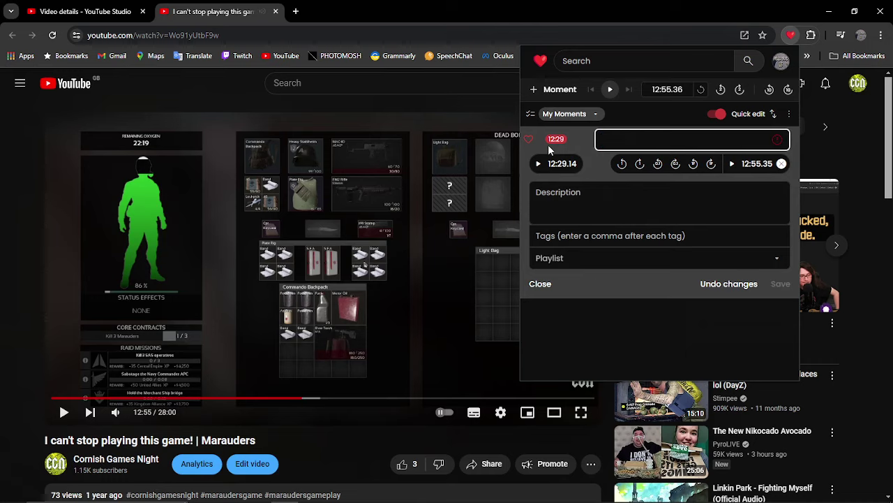
type("spawn killed")
left_click(625, 210)
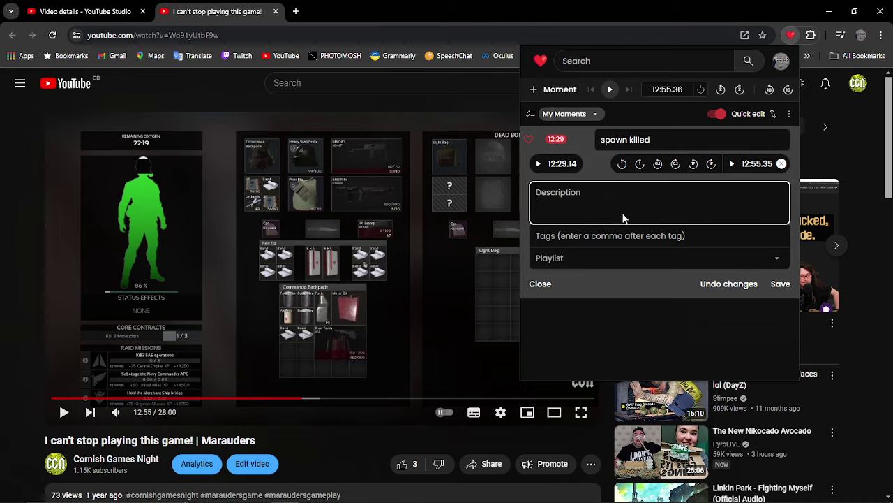
left_click(571, 243)
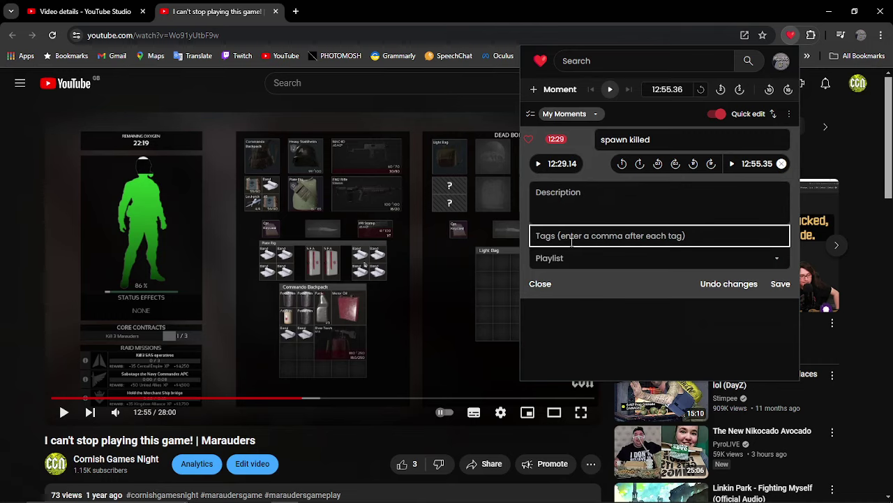
left_click(781, 283)
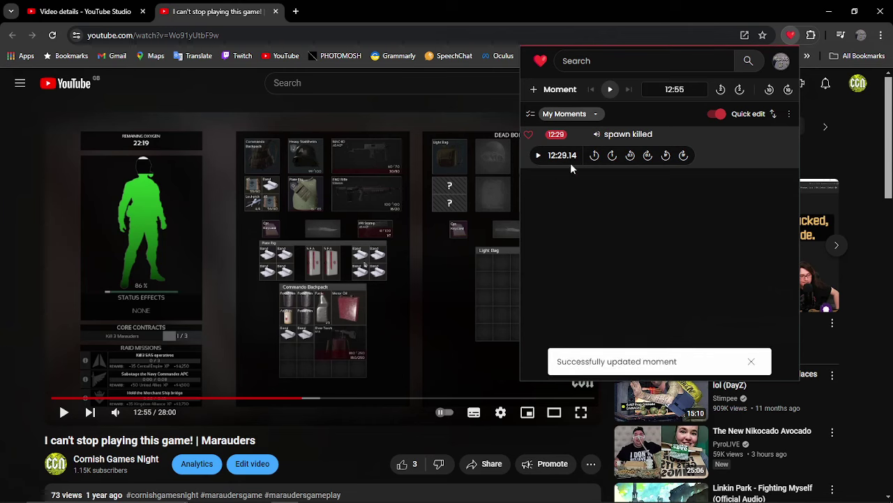
- Play back the saved moment from 12:29 and expand the video's full description
left_click(538, 157)
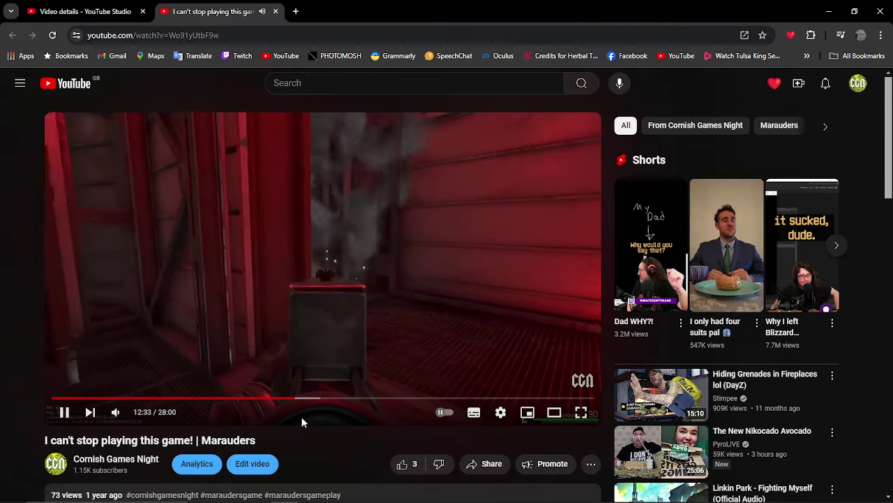
scroll(450, 354, "down", 6)
scroll(279, 279, "up", 2)
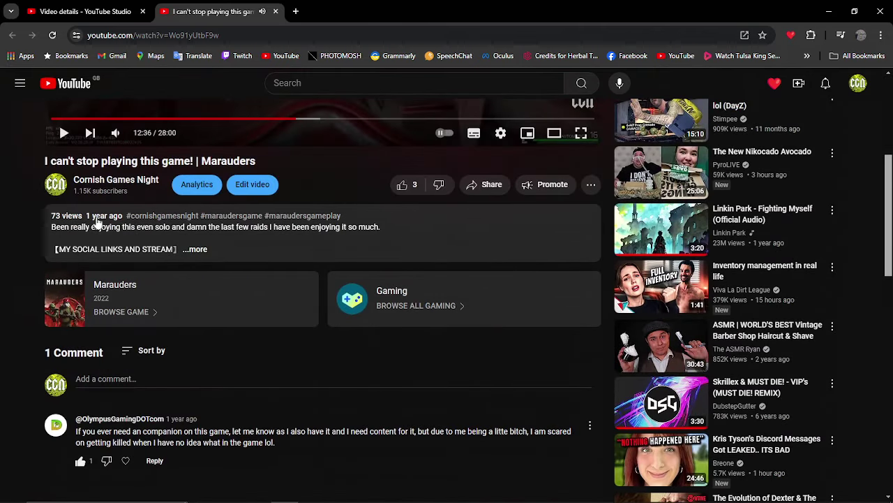
left_click(222, 249)
scroll(222, 250, "up", 4)
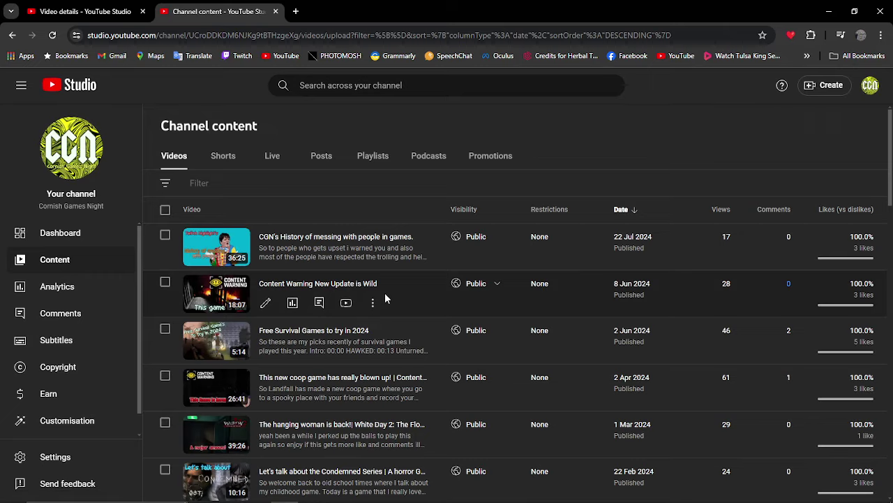
- Go to the next page of the channel's videos in YouTube Studio's content list
scroll(384, 293, "down", 10)
scroll(384, 298, "down", 7)
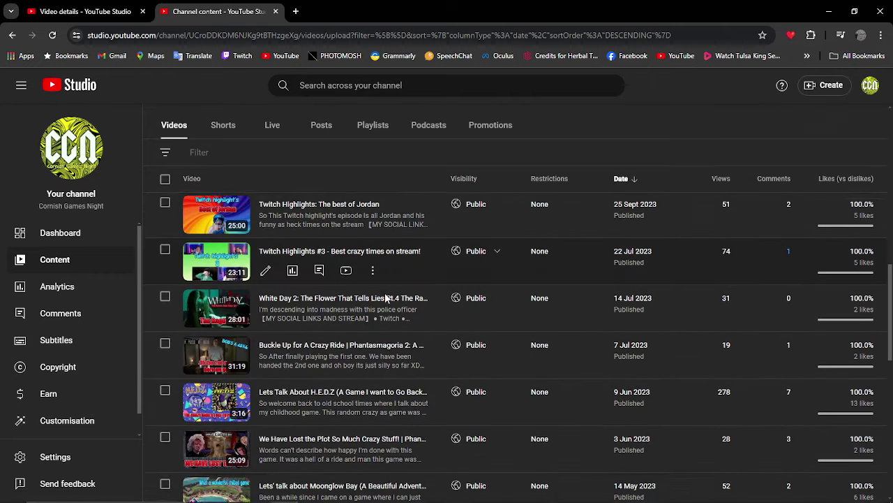
scroll(384, 304, "down", 3)
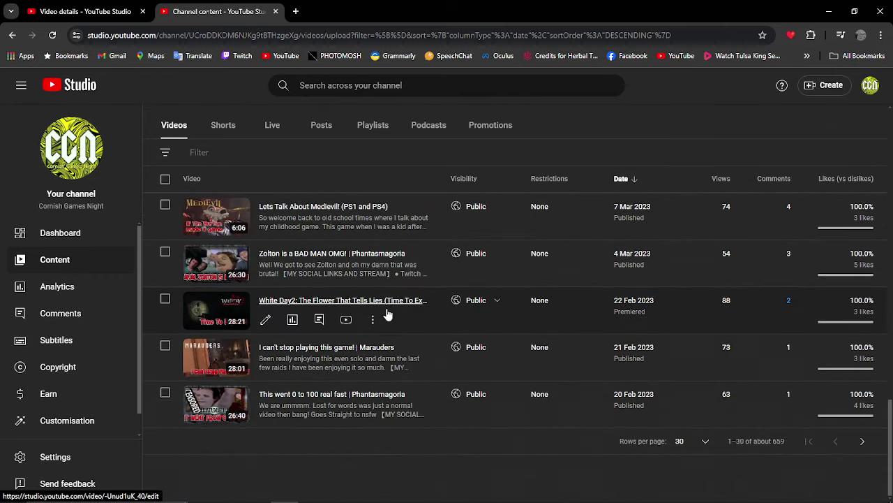
left_click(864, 442)
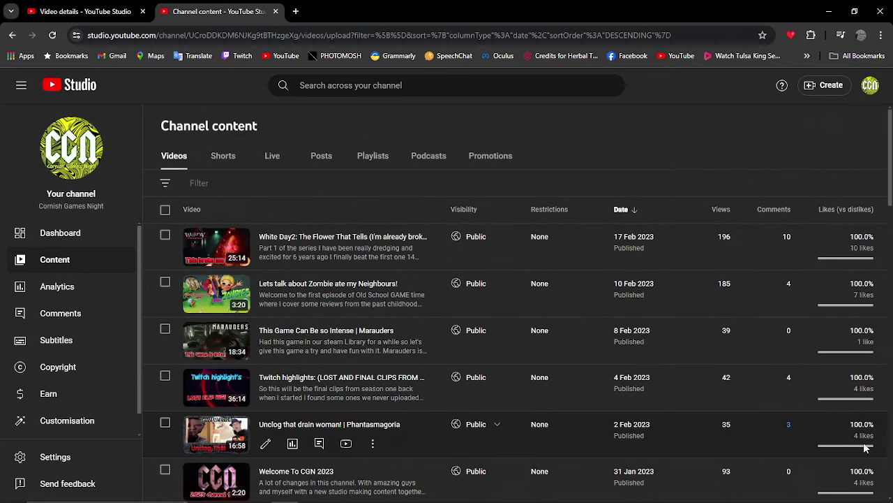
- Open the Twitch highlights video on YouTube and save an 11:59 moment named 'last man standing melee bash'
left_click(347, 377)
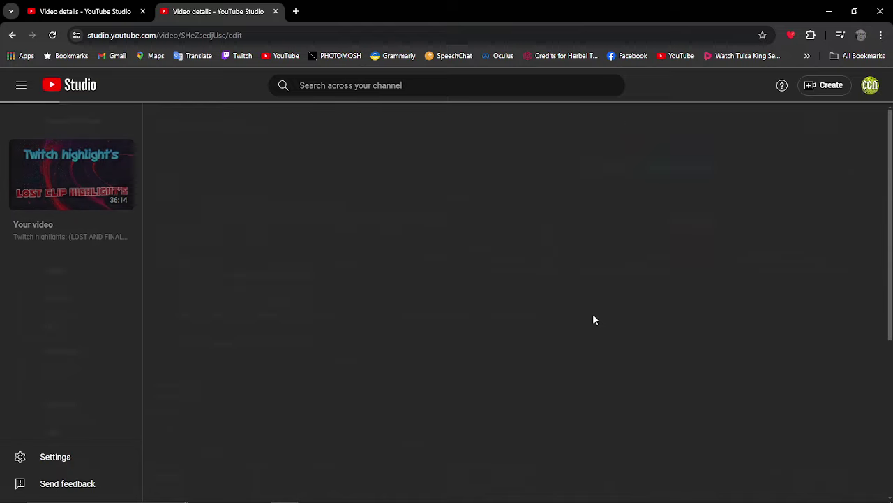
left_click(640, 278)
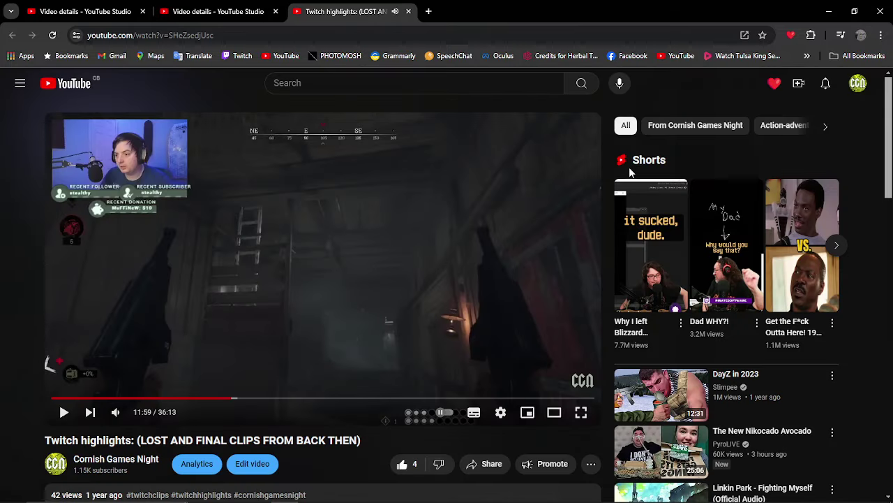
left_click(791, 36)
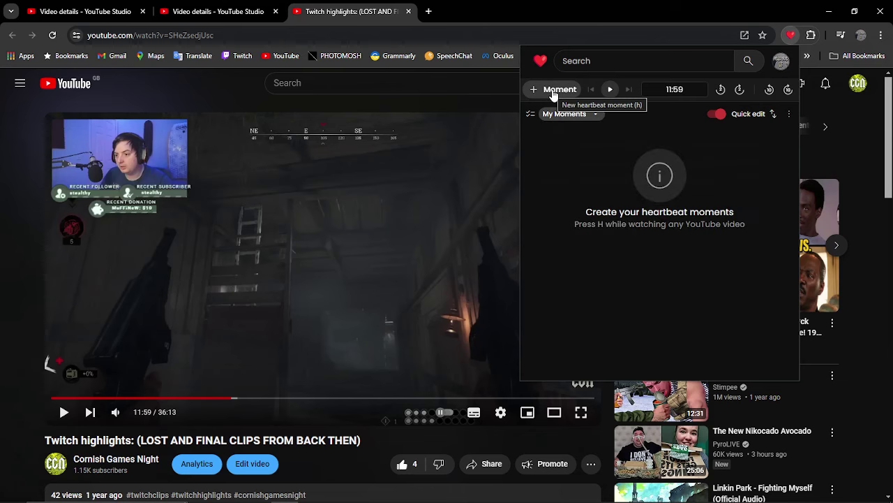
left_click(553, 89)
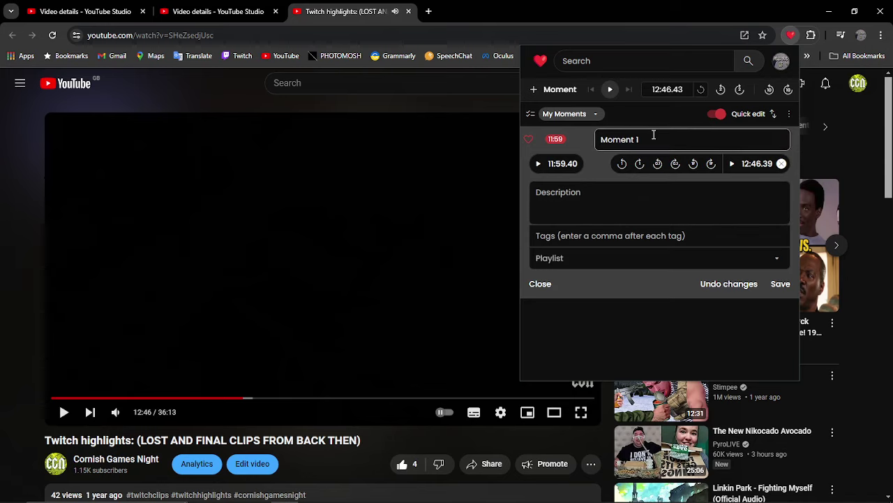
left_click_drag(654, 134, 537, 145)
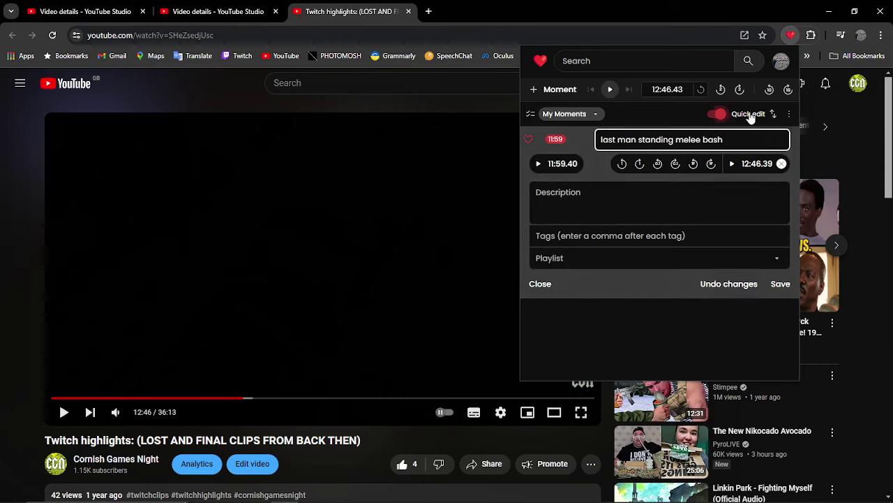
left_click(780, 284)
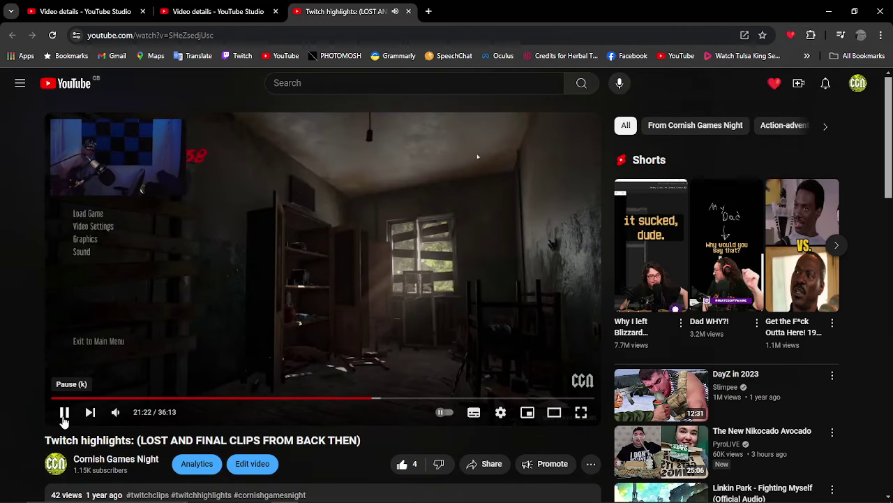
- End the second moment at 21:23.94, describe it 'where i got jumpscared', and save it
left_click(63, 413)
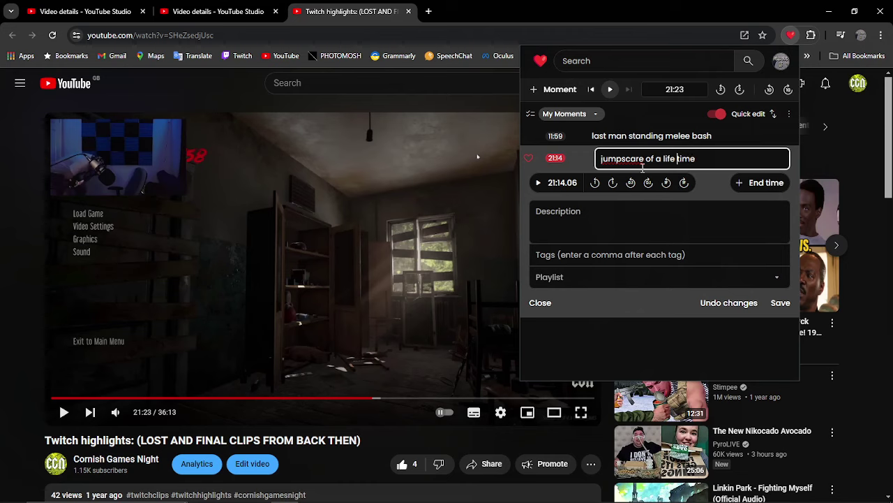
left_click(766, 183)
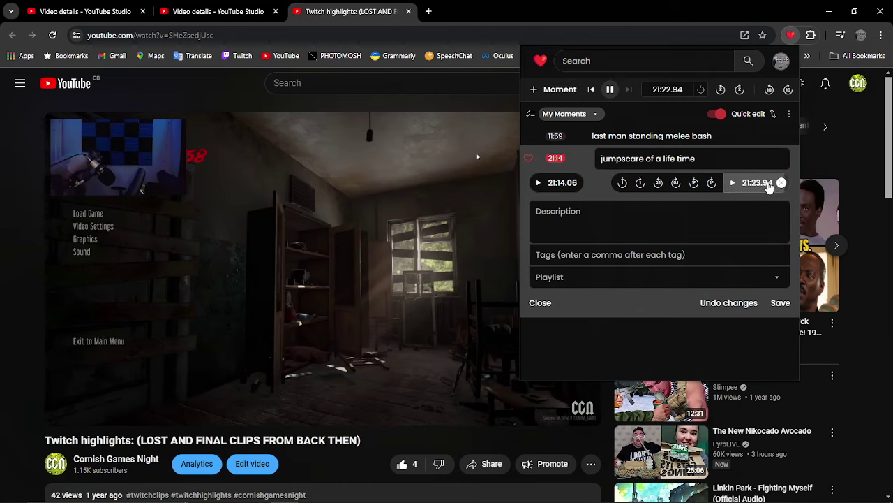
left_click(595, 222)
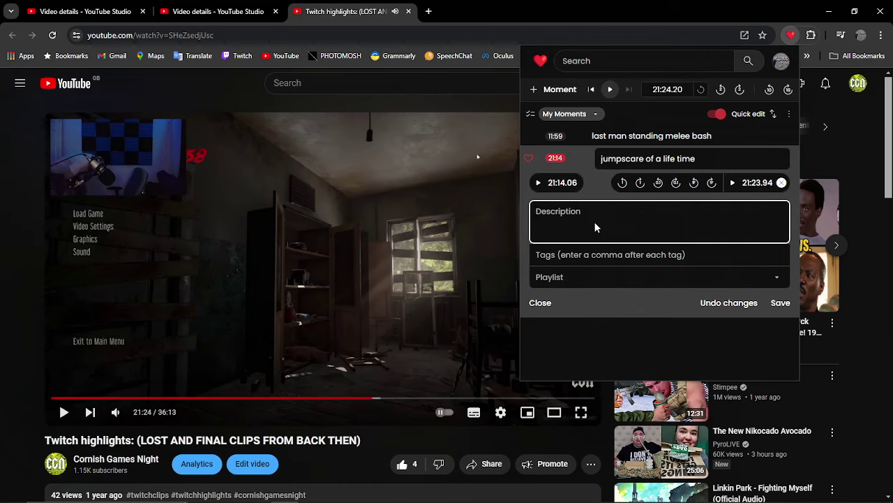
type("where i got jumpscared")
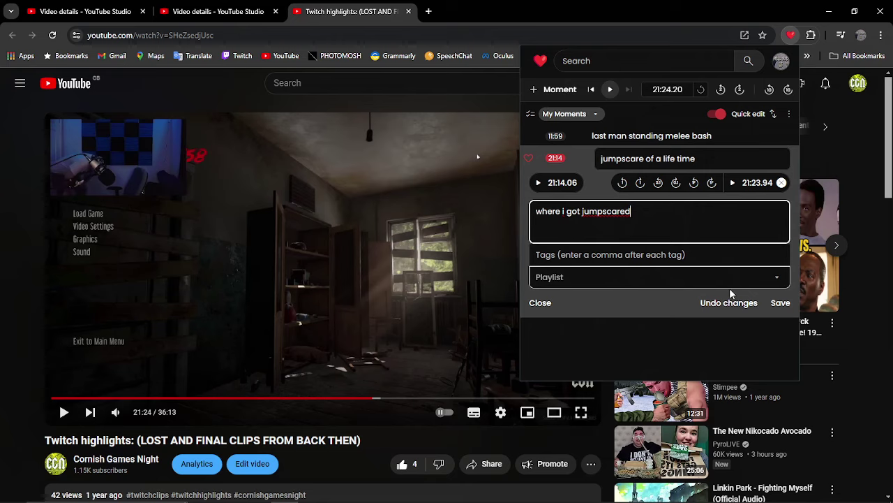
left_click(778, 303)
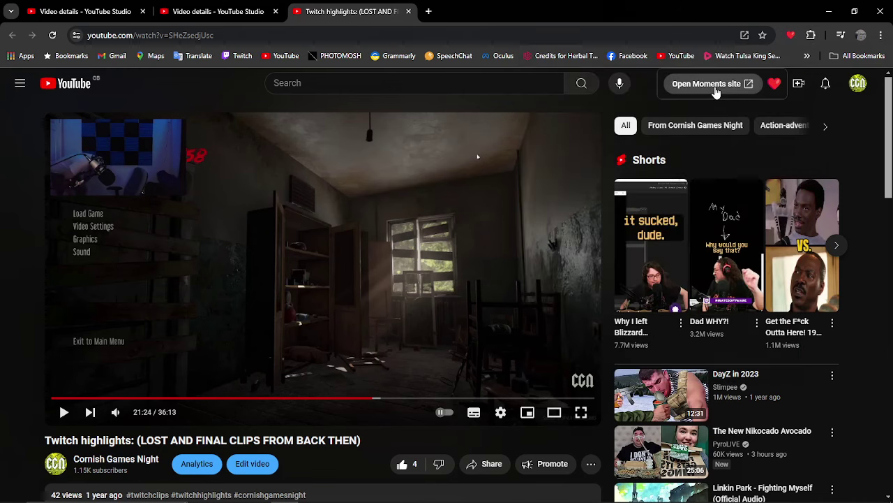
- Open the Twitch highlights video on the Heartbeat moments site
left_click(712, 84)
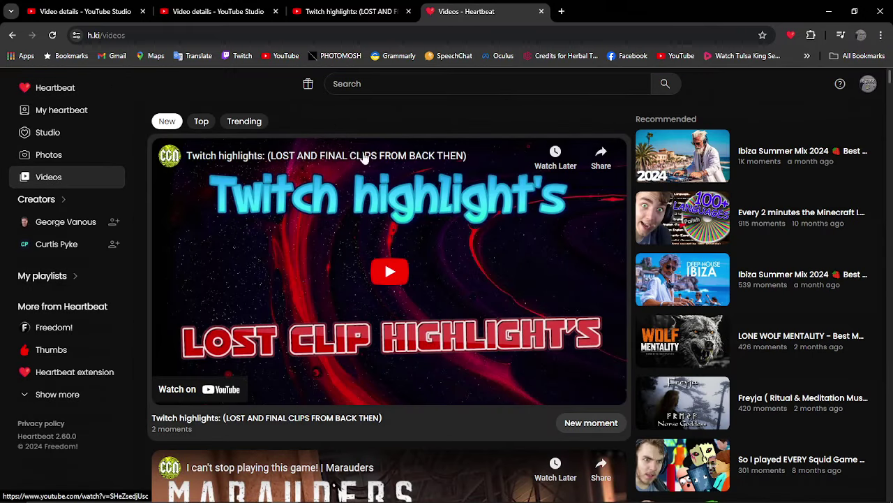
scroll(281, 371, "down", 1)
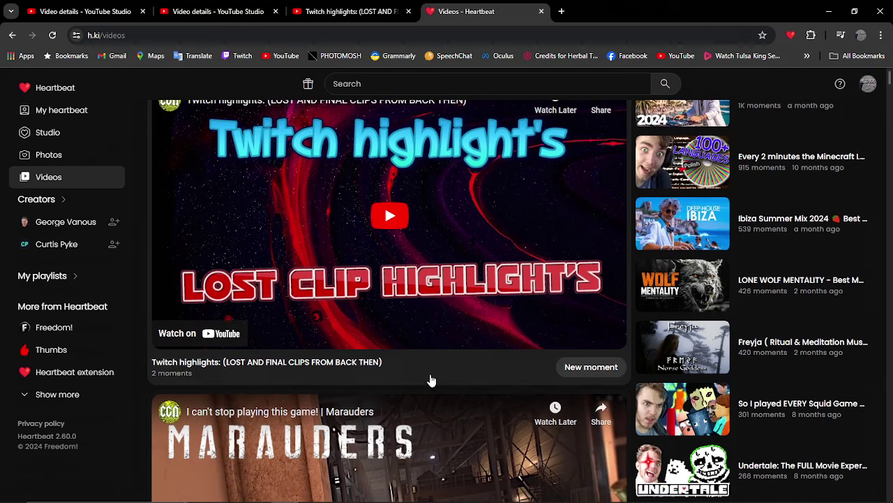
left_click(169, 376)
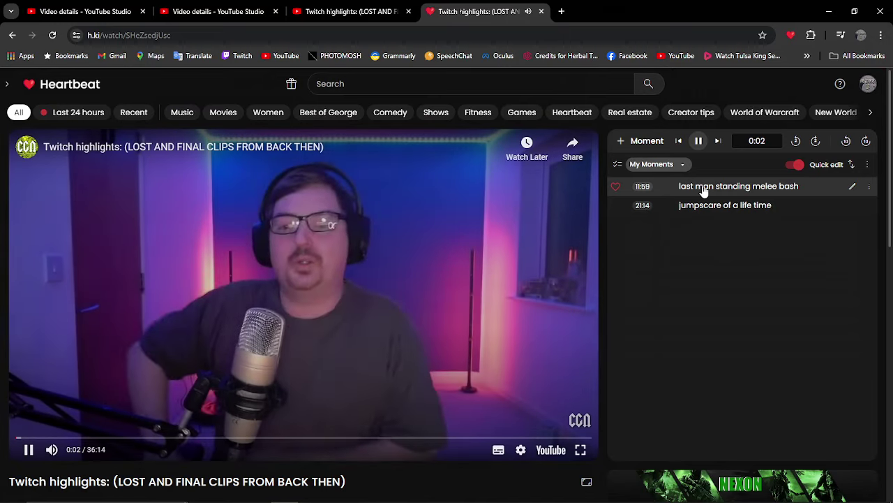
- Play the 'last man standing melee bash' and 'jumpscare of a life time' moments, then pause playback
left_click(702, 186)
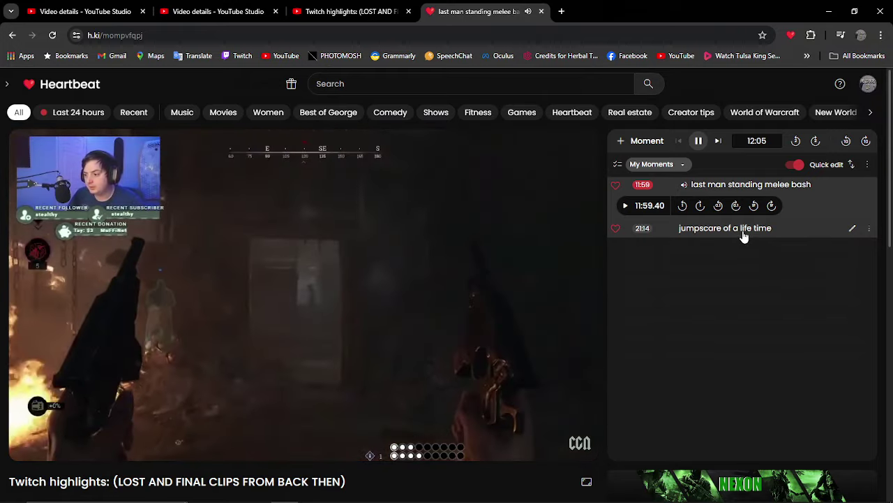
left_click(744, 234)
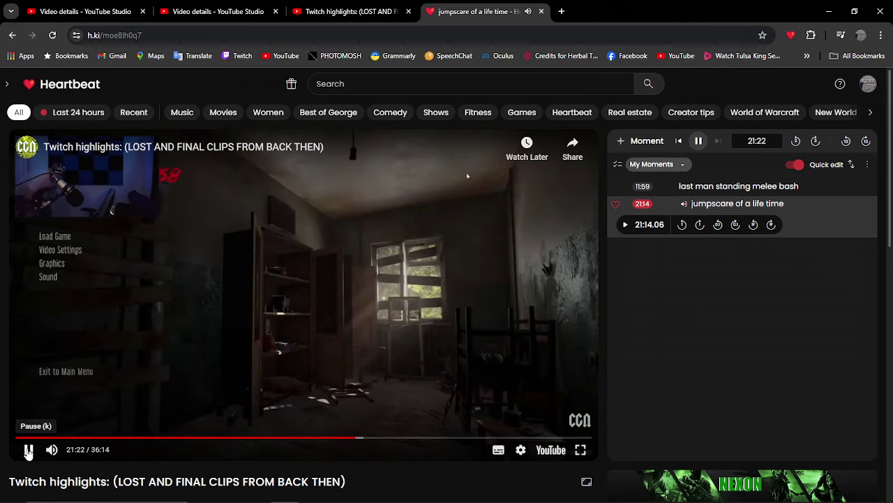
left_click(28, 450)
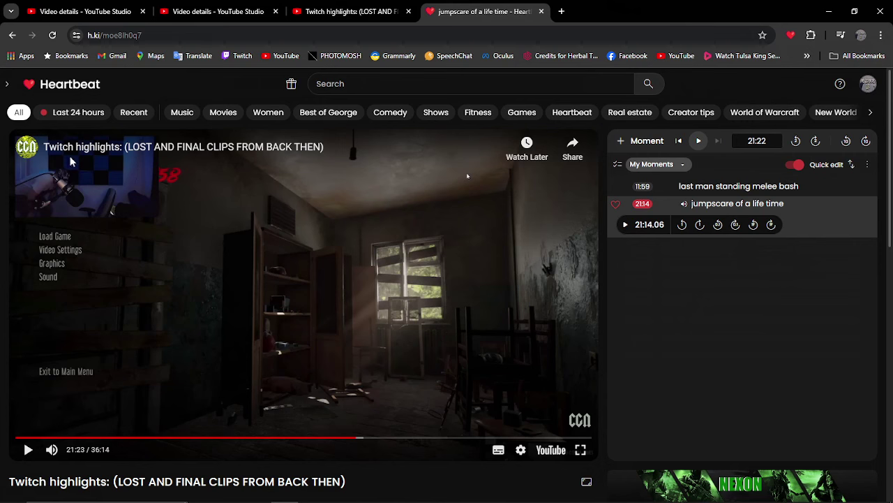
left_click(62, 84)
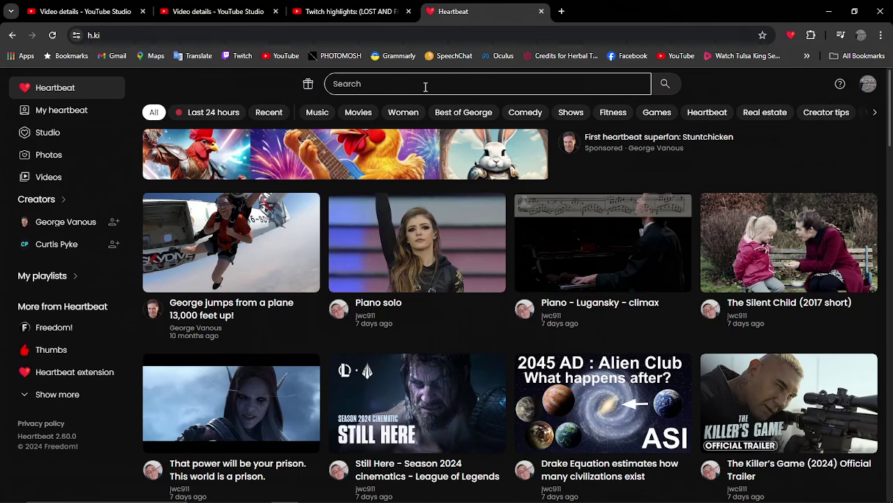
scroll(357, 143, "down", 1)
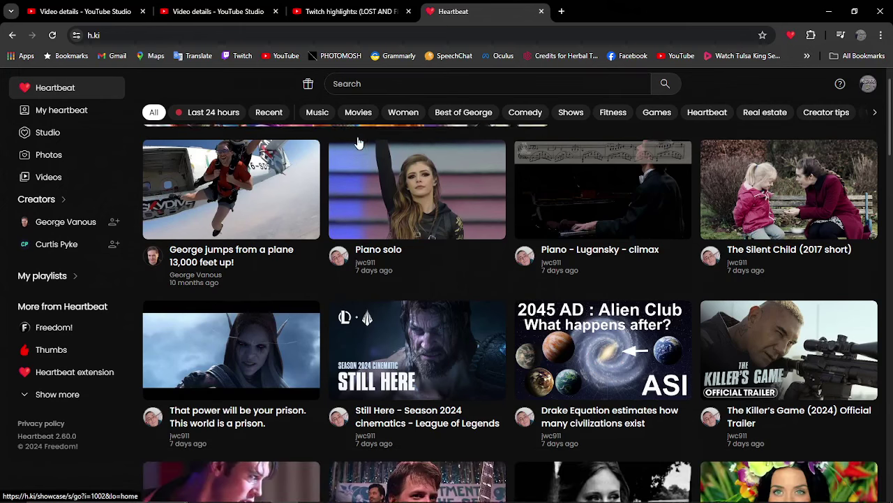
scroll(336, 188, "down", 1)
scroll(279, 168, "up", 2)
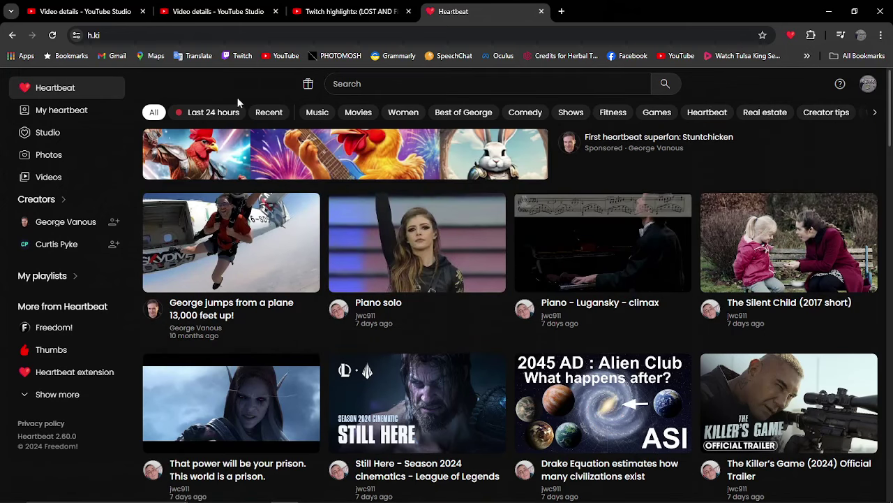